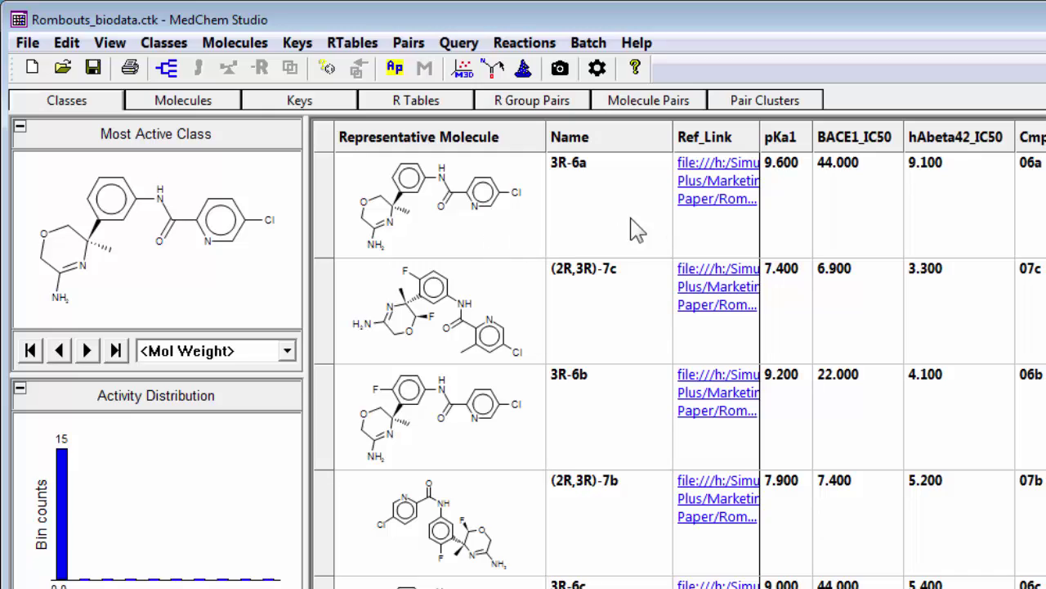
# Step: Select all the inhibitor molecules and combine them into one class
pyautogui.click(698, 214)
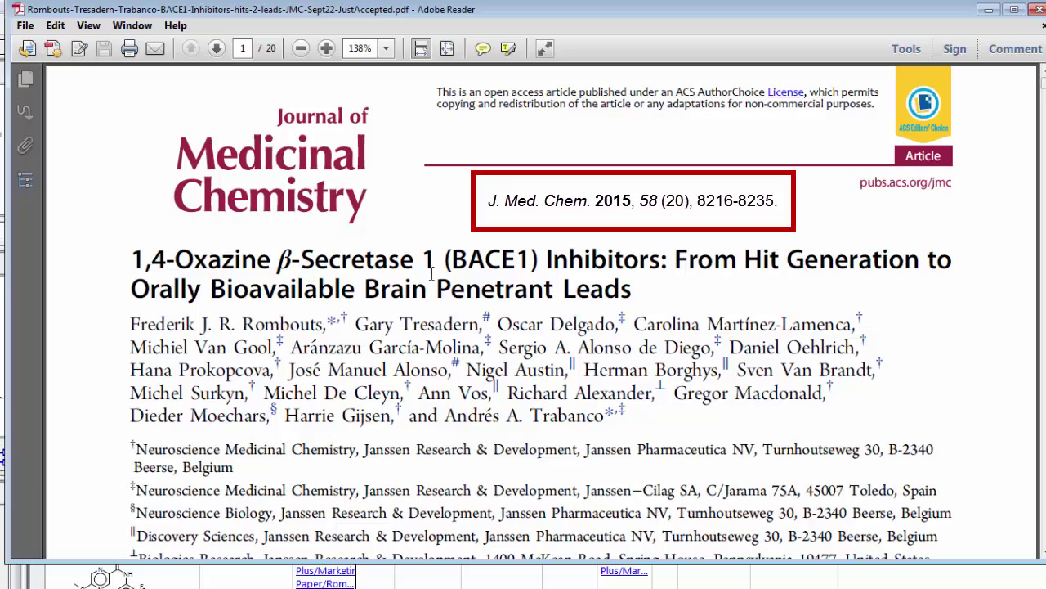
pyautogui.scroll(-8, 746, 326)
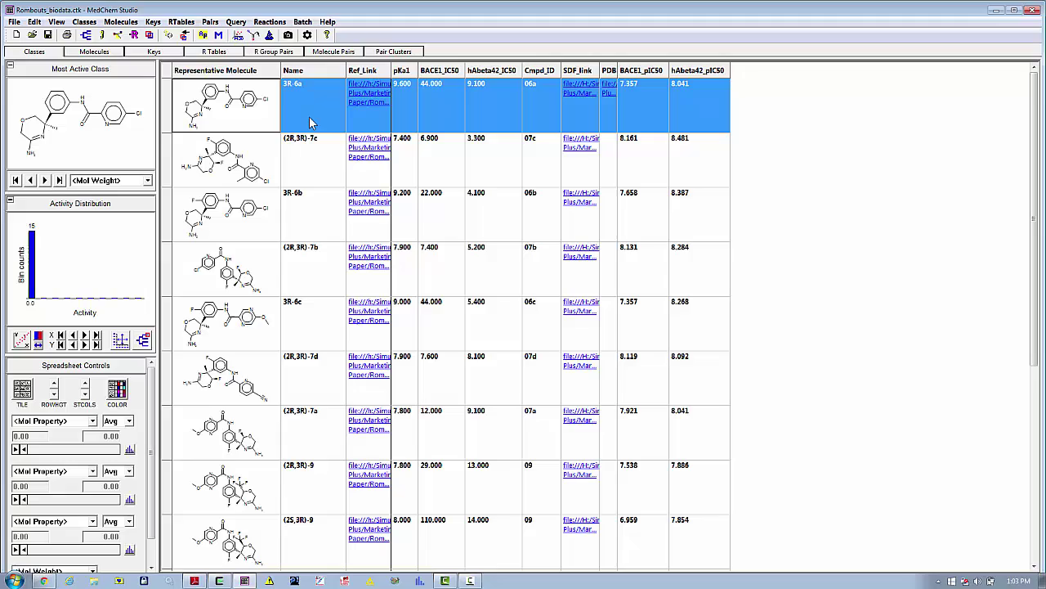
pyautogui.hotkey('ctrl', 'a')
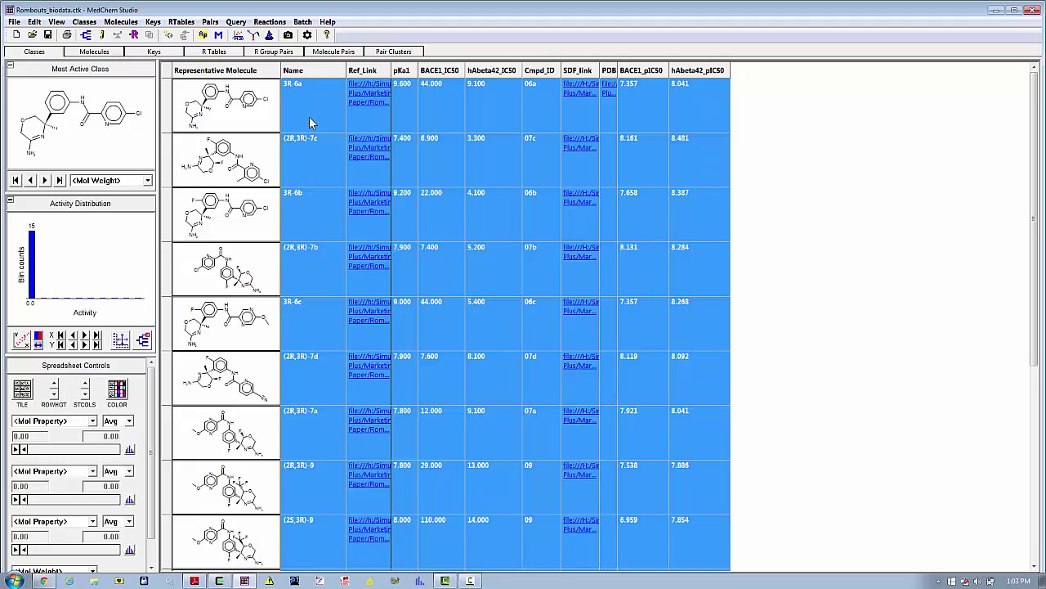
pyautogui.rightClick(310, 123)
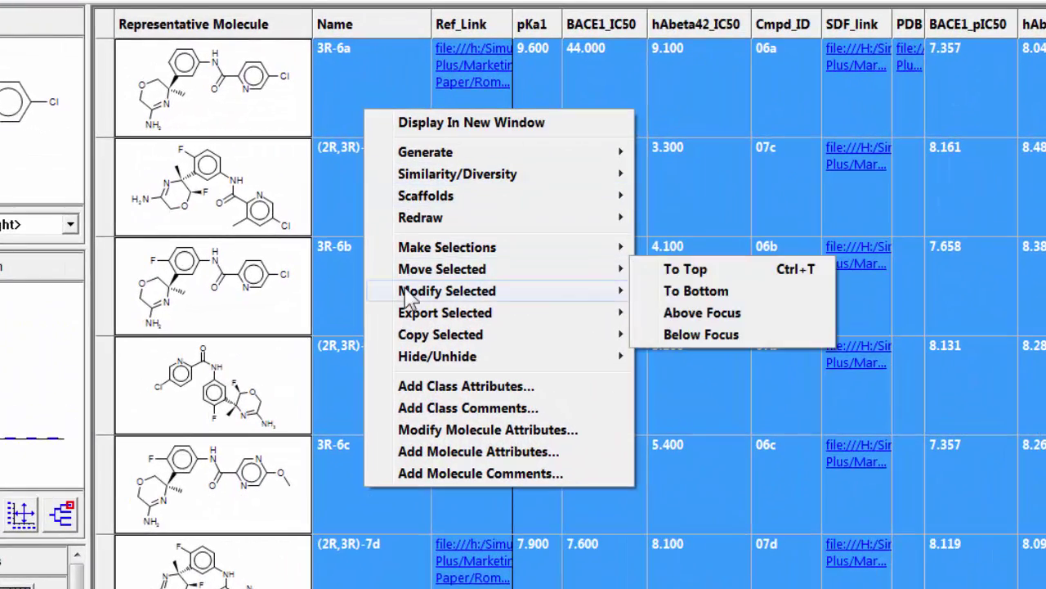
pyautogui.moveTo(409, 292)
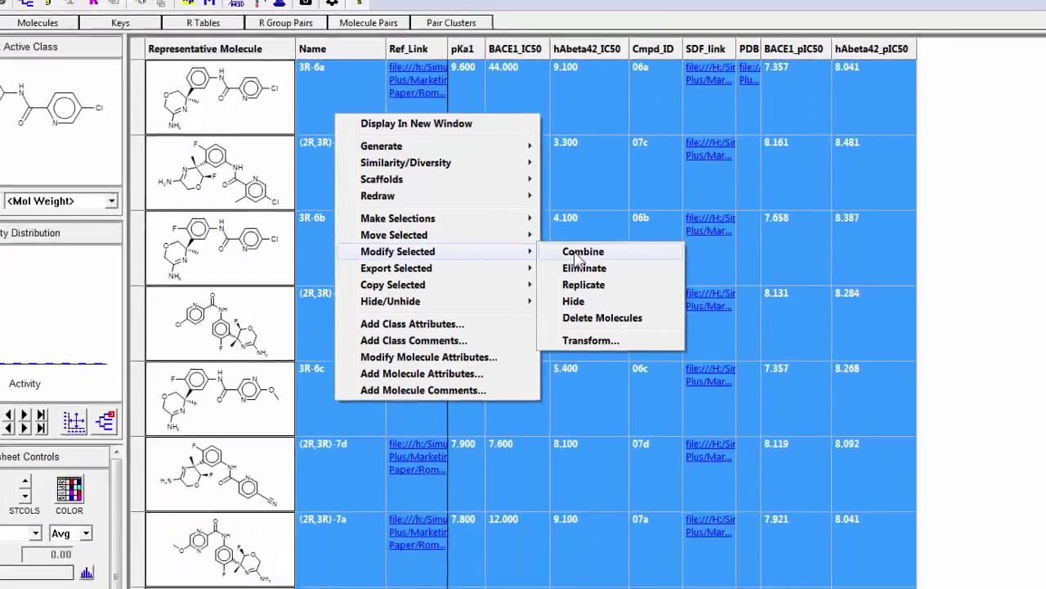
pyautogui.click(577, 255)
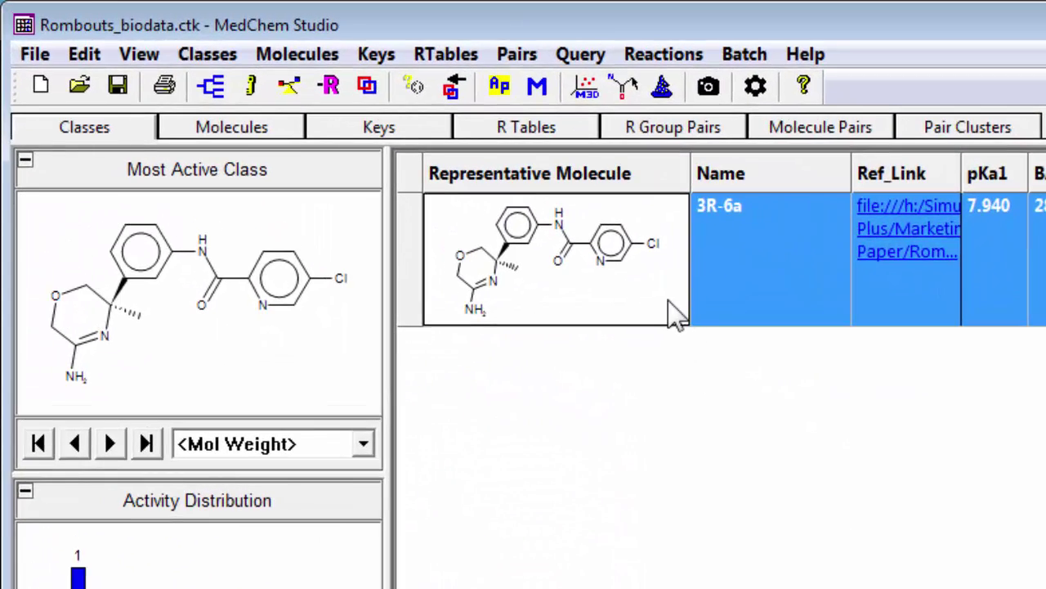
# Step: Generate a Markush MCS for the 3R-6a class, allowing up to 5 mismatched atoms and bonds
pyautogui.rightClick(669, 316)
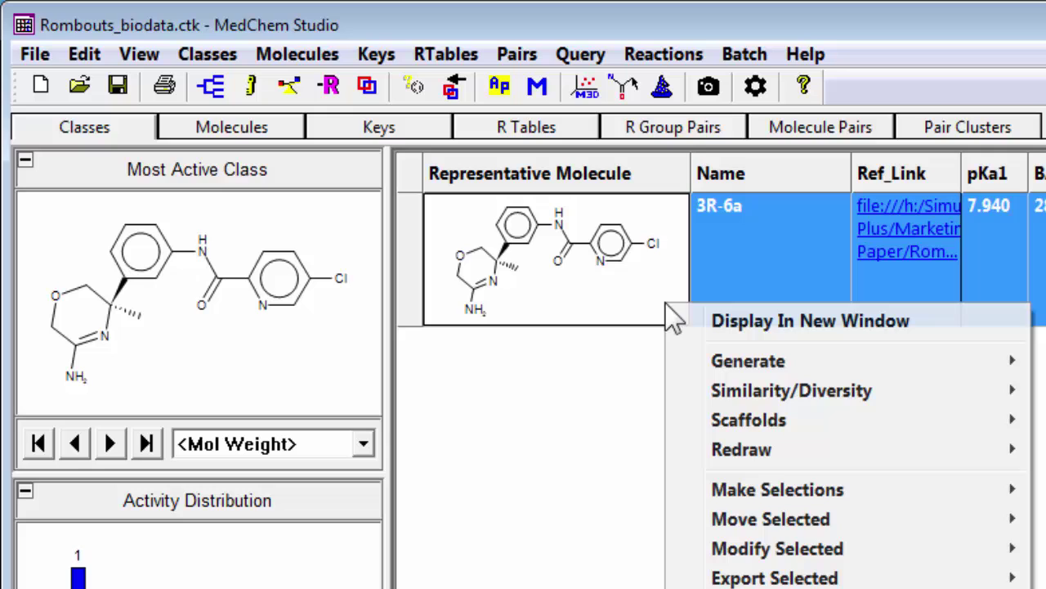
pyautogui.moveTo(784, 409)
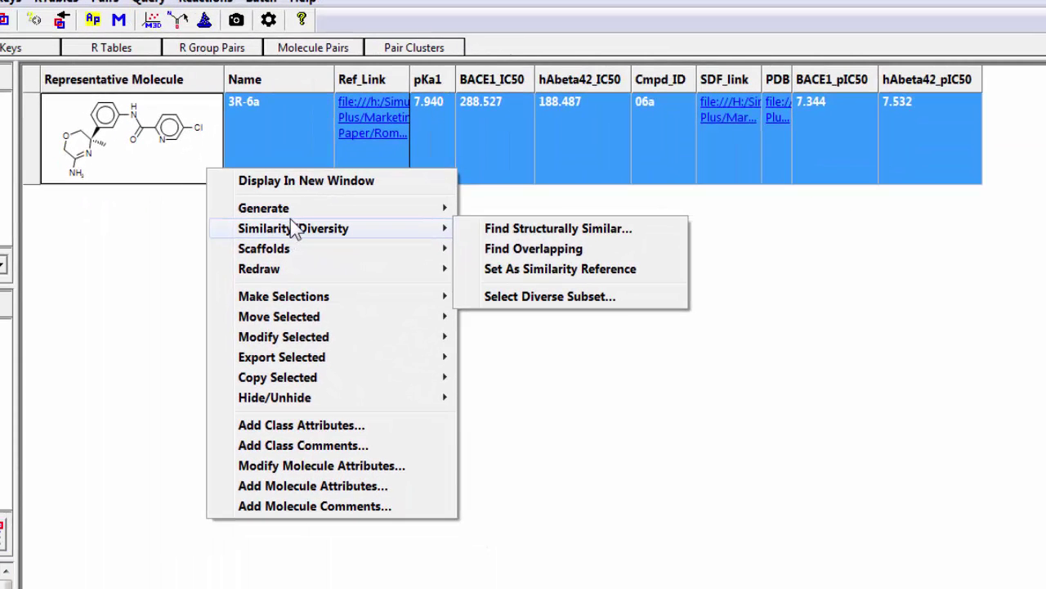
pyautogui.moveTo(474, 268)
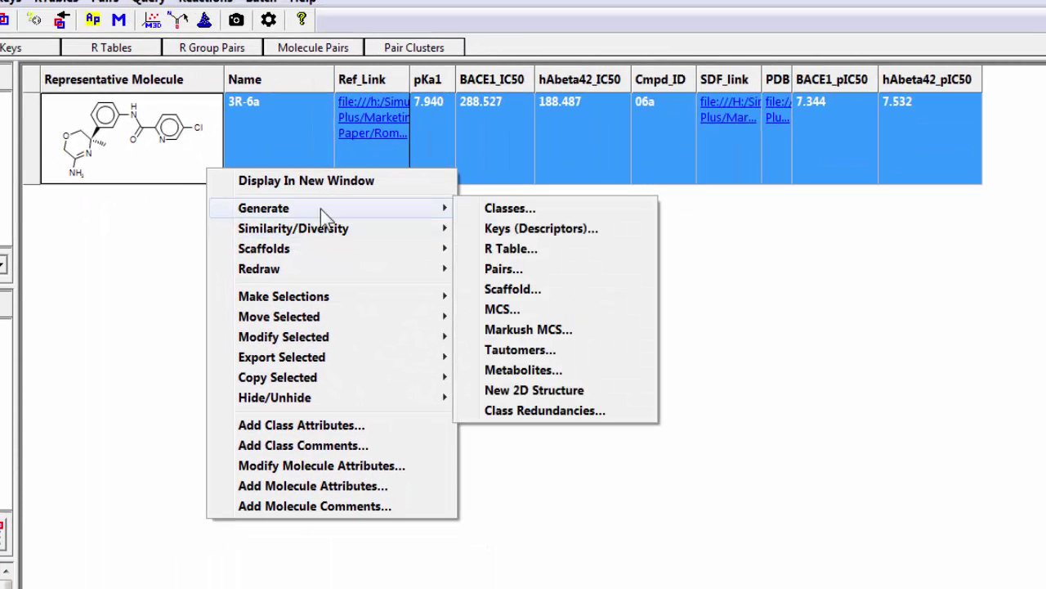
pyautogui.click(533, 335)
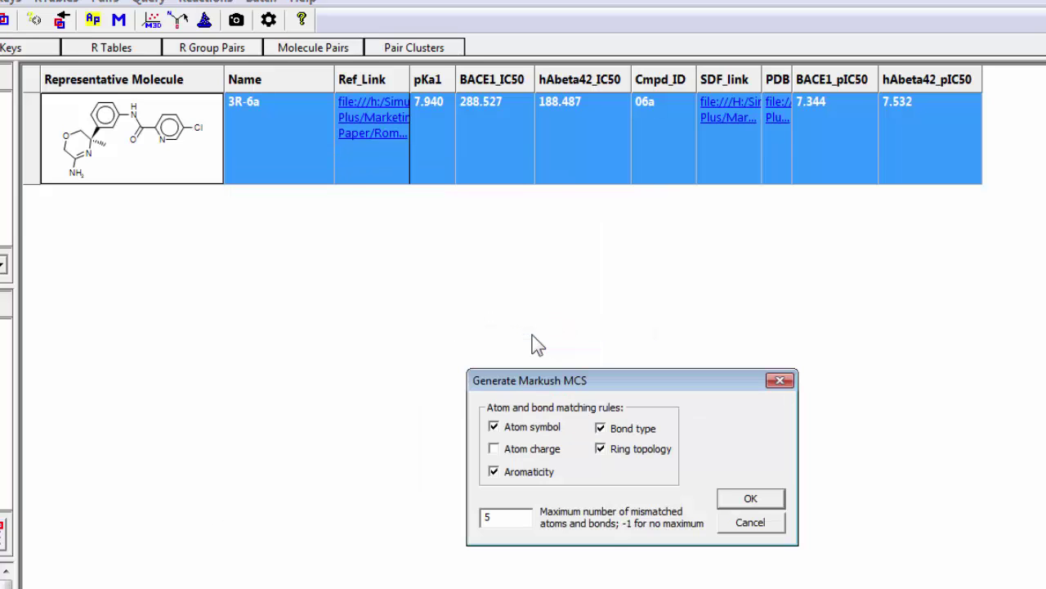
pyautogui.click(748, 499)
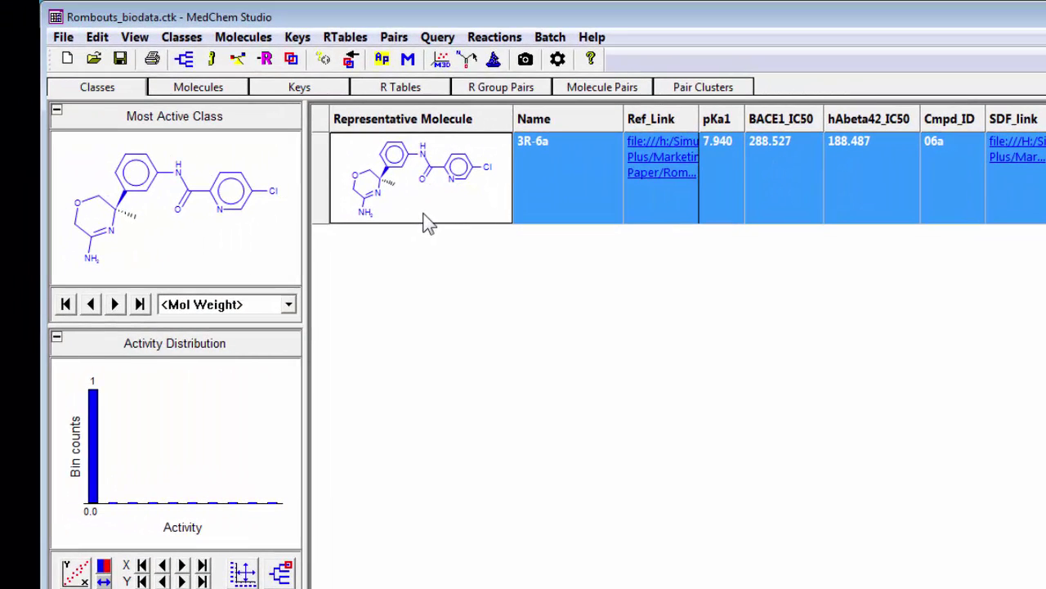
# Step: View the R1–R6 scaffold in its own window, close it, and return to the Classes grid
pyautogui.click(433, 89)
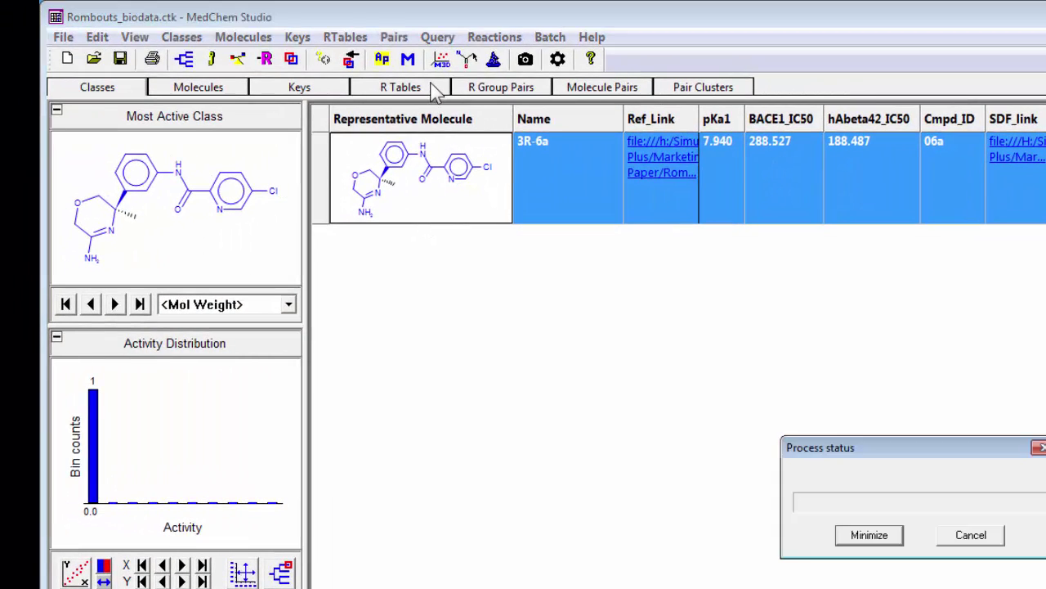
pyautogui.rightClick(259, 232)
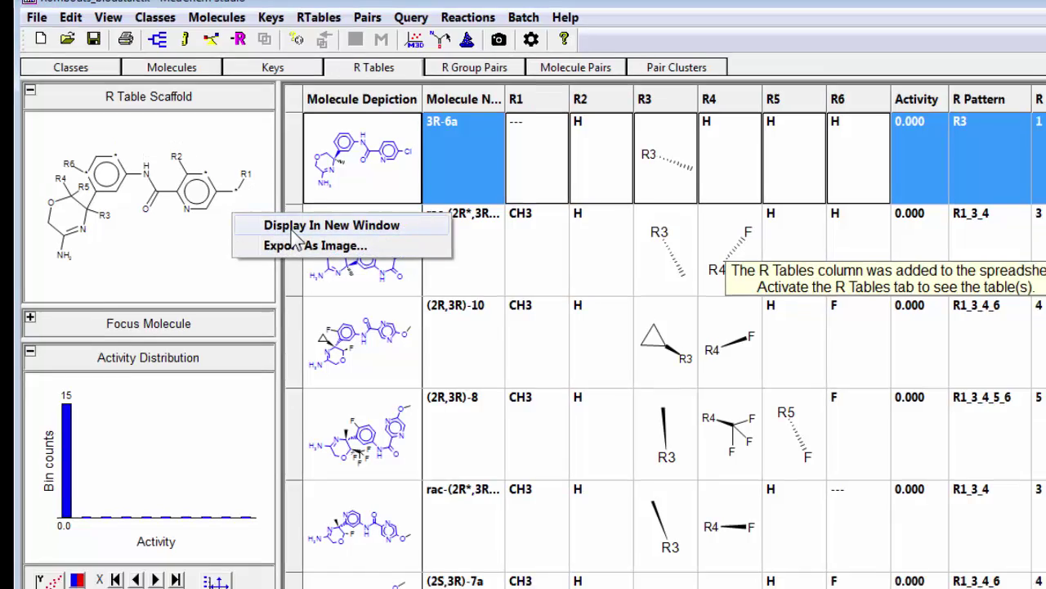
pyautogui.click(294, 245)
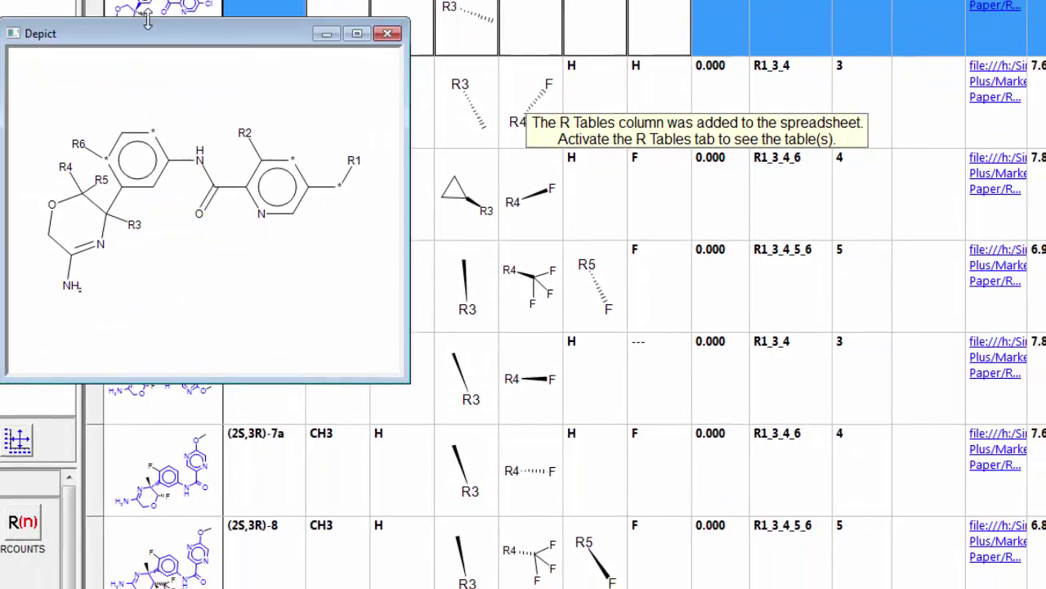
pyautogui.moveTo(147, 21); pyautogui.dragTo(646, 70)
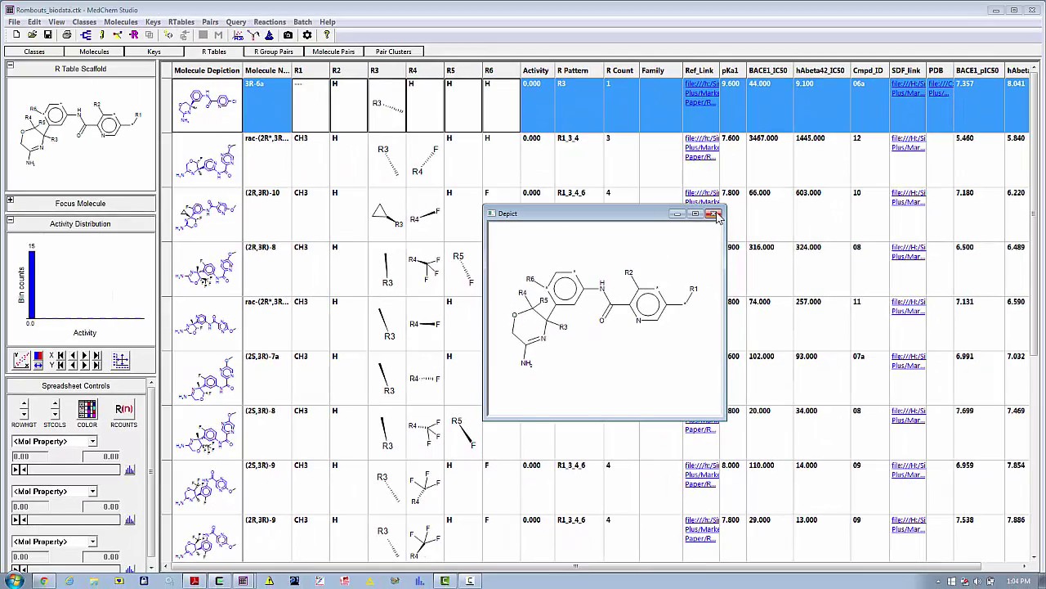
pyautogui.click(713, 214)
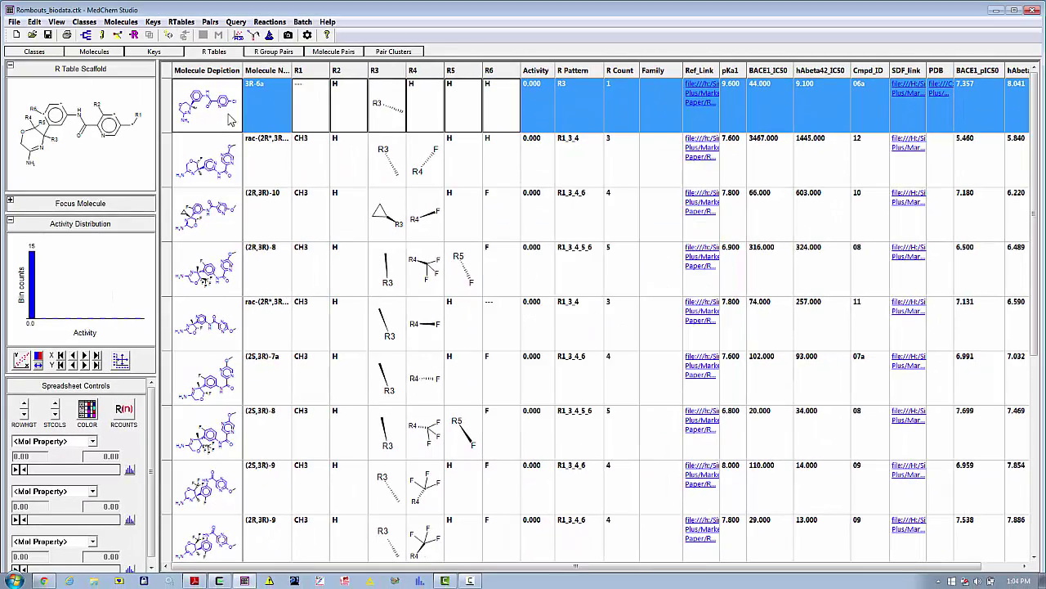
pyautogui.click(51, 52)
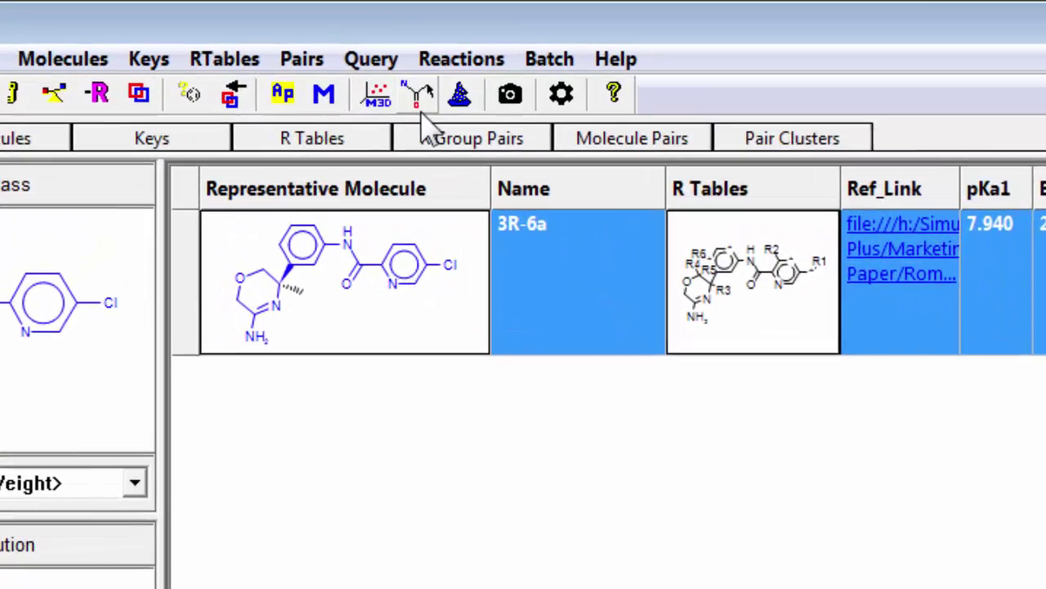
# Step: Open 3R-6a in Sketch1, shift it right and down, and rotate it clockwise in 2D
pyautogui.click(253, 35)
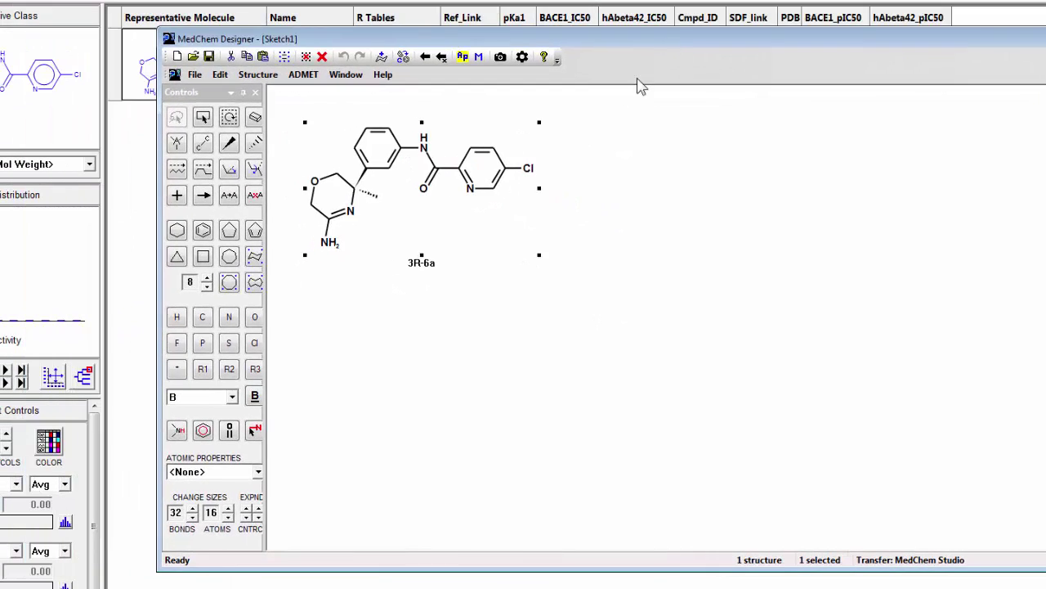
pyautogui.moveTo(343, 369); pyautogui.dragTo(563, 457)
pyautogui.moveTo(533, 263)
pyautogui.mouseDown()
pyautogui.moveTo(739, 367)
pyautogui.moveTo(649, 330)
pyautogui.mouseUp()
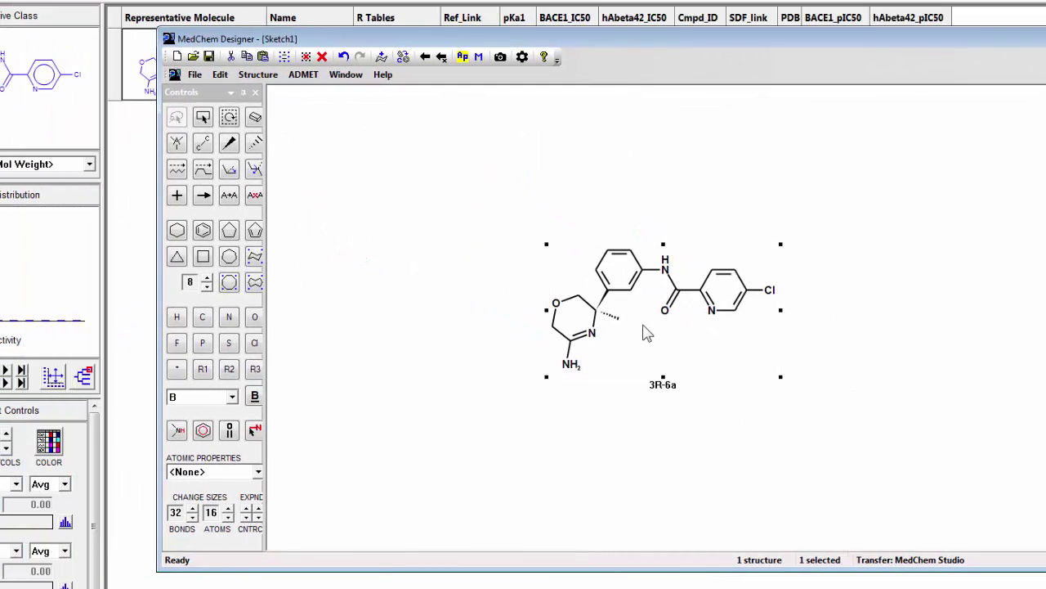
pyautogui.click(229, 117)
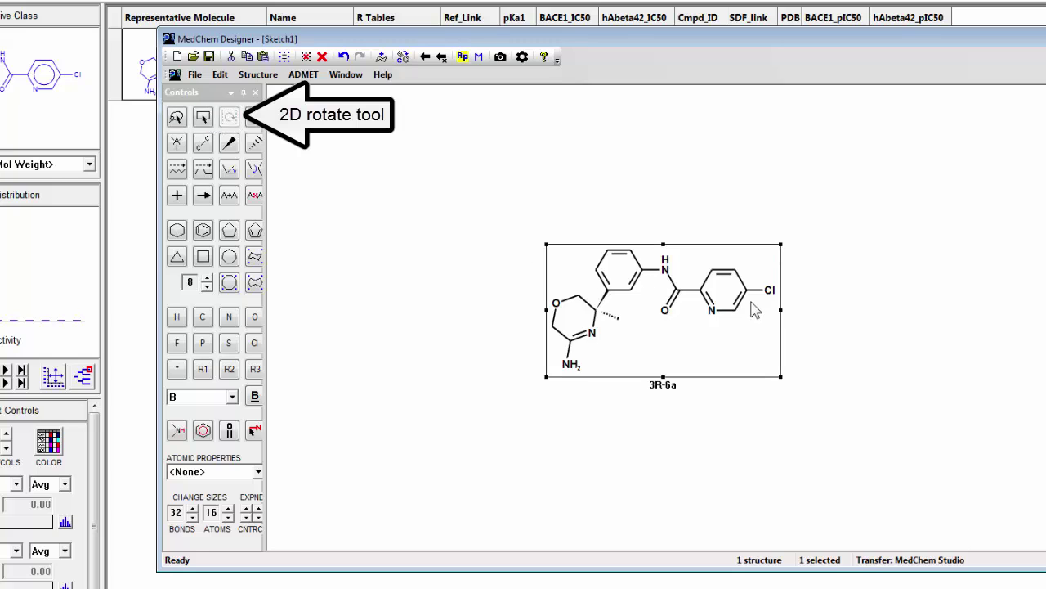
pyautogui.moveTo(771, 294); pyautogui.dragTo(730, 390)
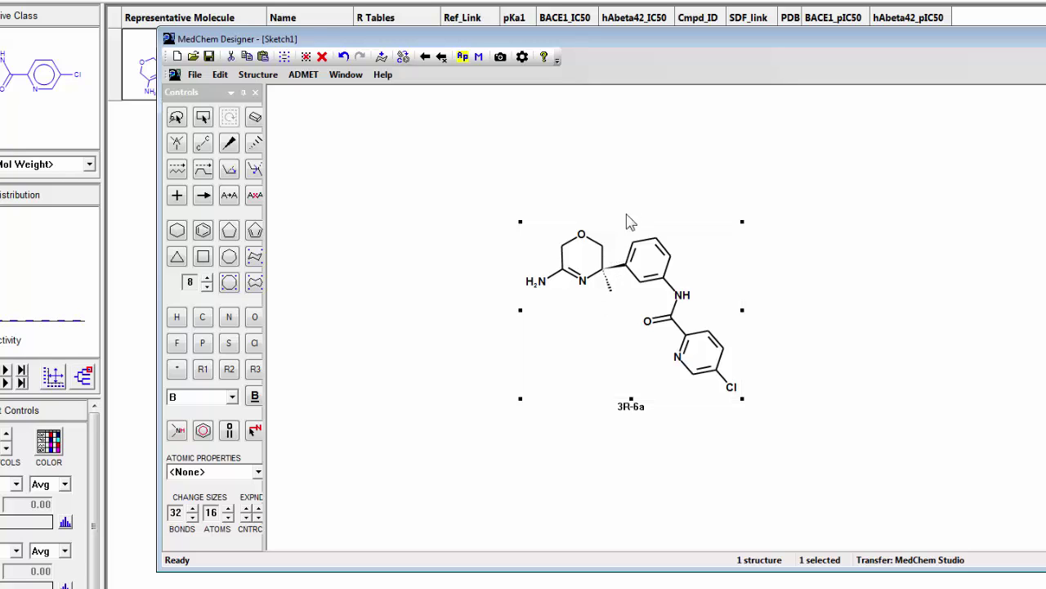
# Step: Swing the methyl bond straight up and move the phenyl-amide-chloropyridine fragment down and left
pyautogui.click(207, 119)
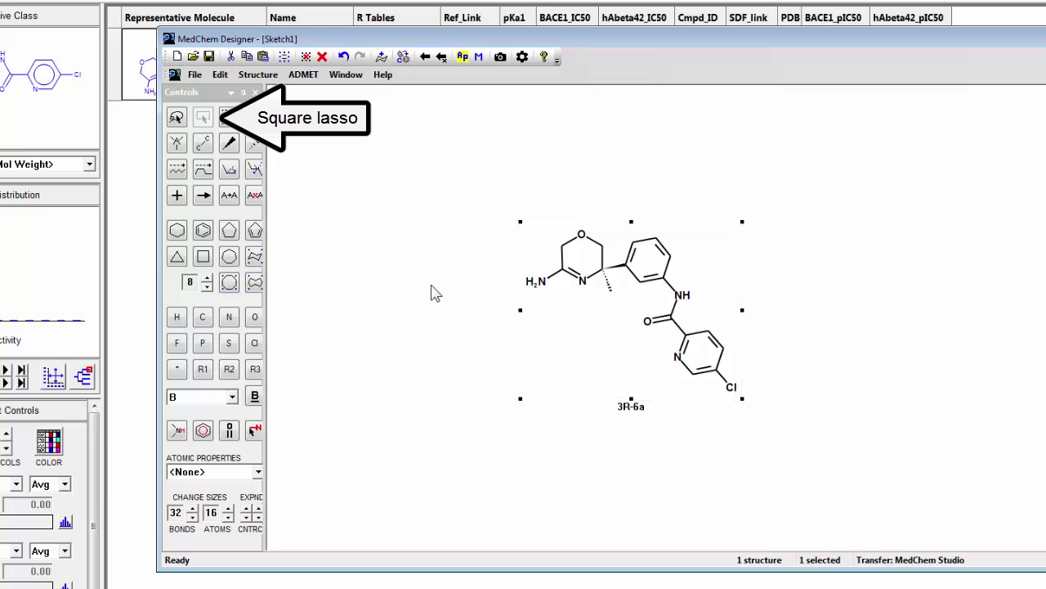
pyautogui.click(612, 320)
pyautogui.moveTo(610, 293); pyautogui.dragTo(787, 425)
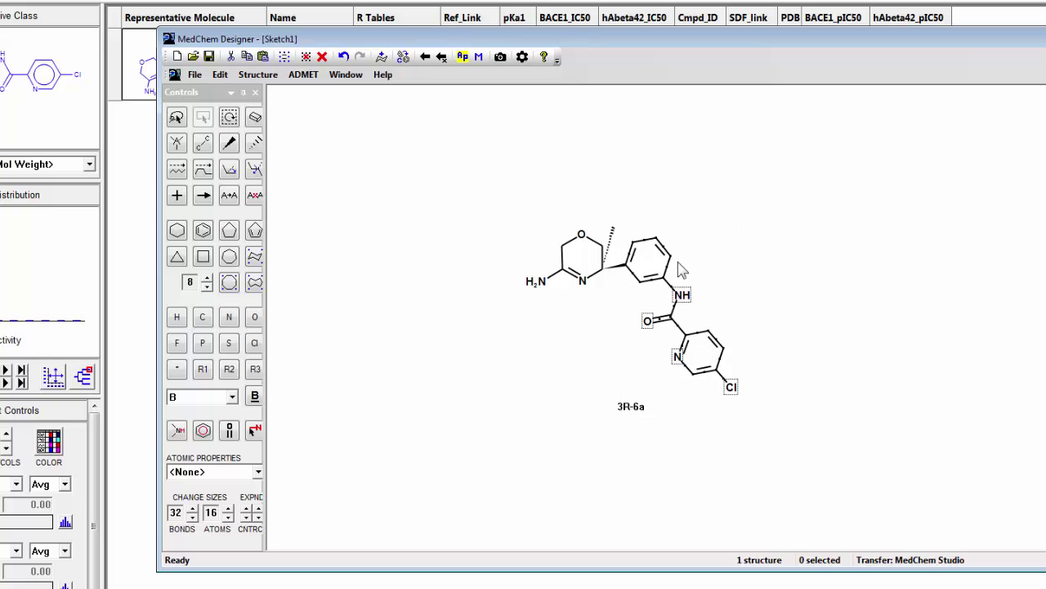
pyautogui.moveTo(675, 261); pyautogui.dragTo(658, 326)
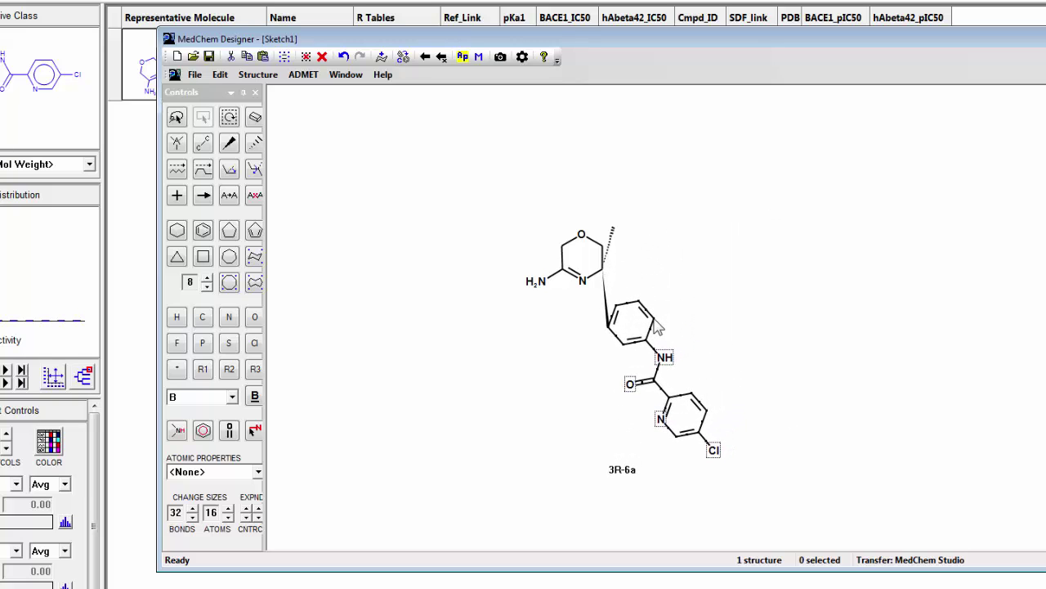
# Step: Twist the side chain about its oxazine bond and clean up the structure so it lies horizontally
pyautogui.click(255, 168)
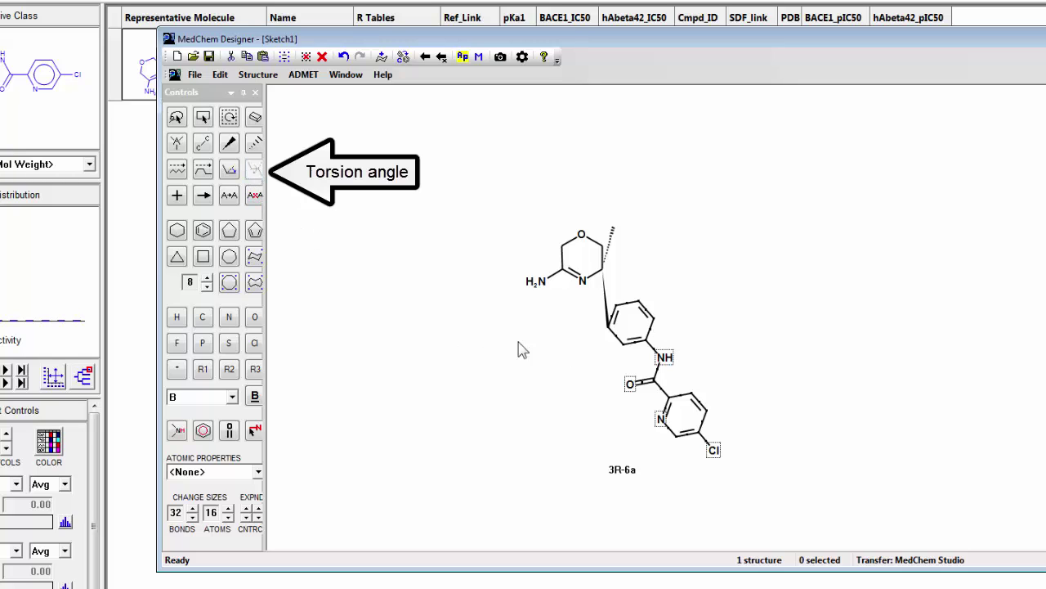
pyautogui.click(609, 316)
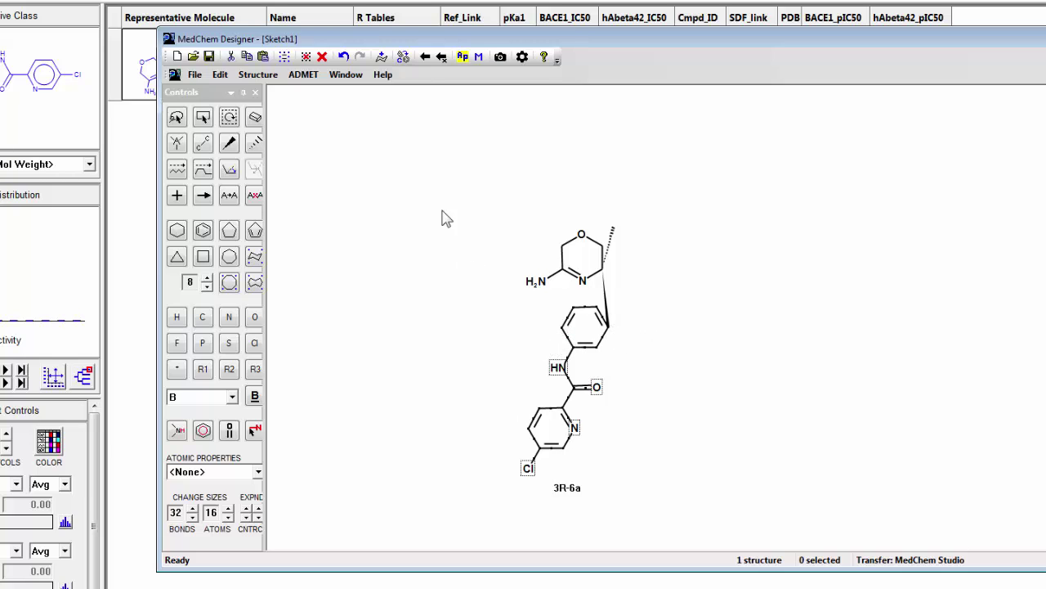
pyautogui.click(403, 56)
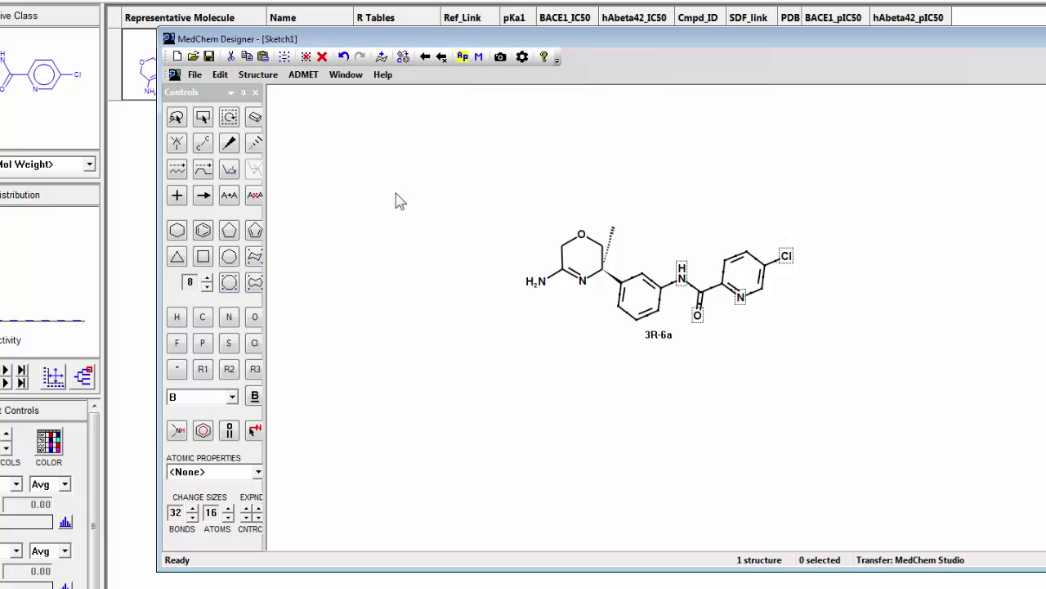
pyautogui.click(204, 119)
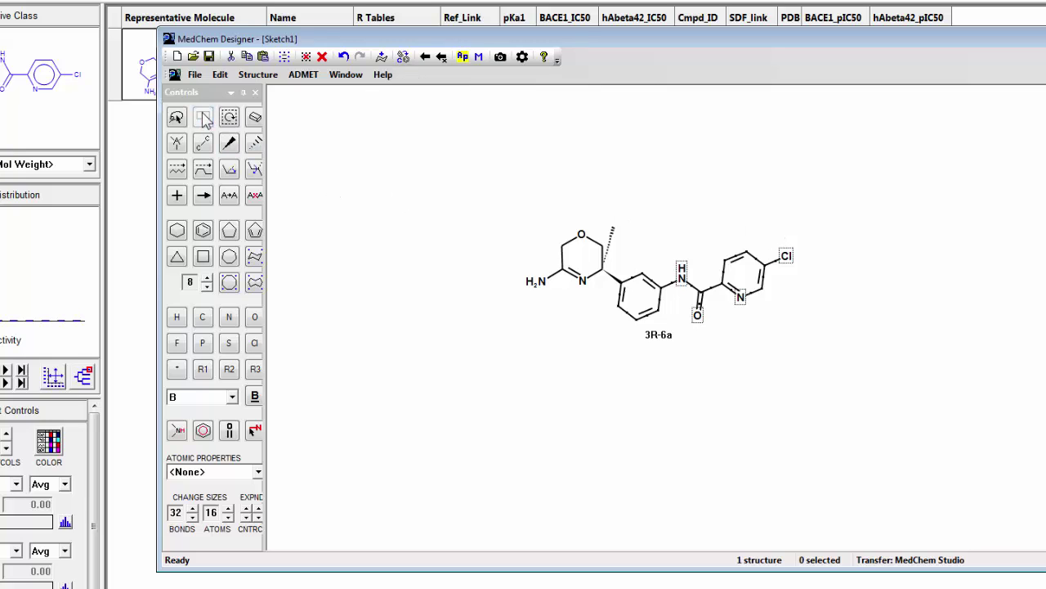
pyautogui.click(613, 233)
pyautogui.click(403, 56)
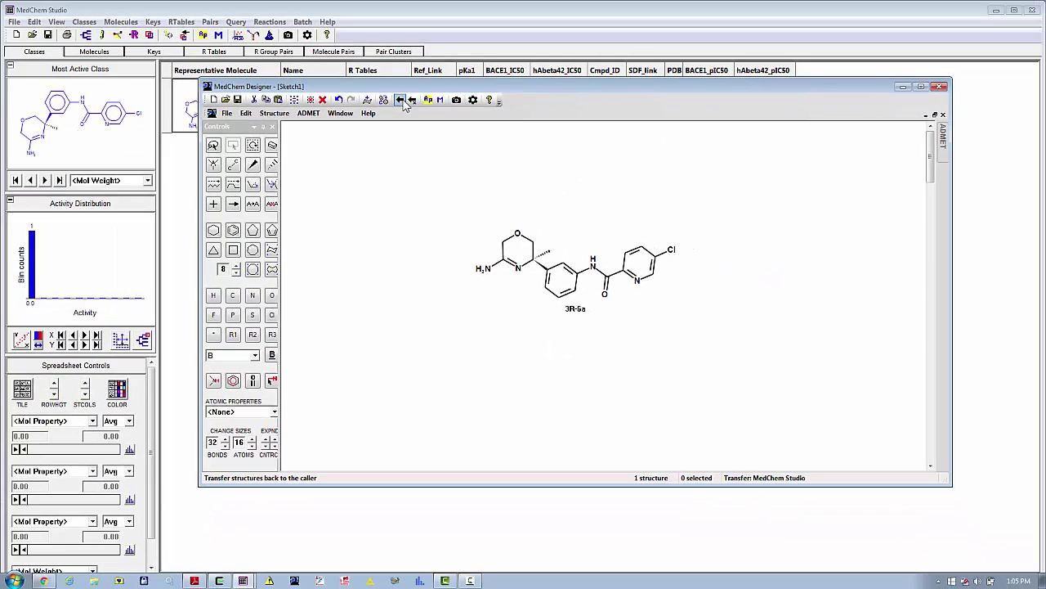
# Step: Transfer the redrawn 3R-6a sketch to MedChem Studio, replacing the original molecule
pyautogui.click(401, 100)
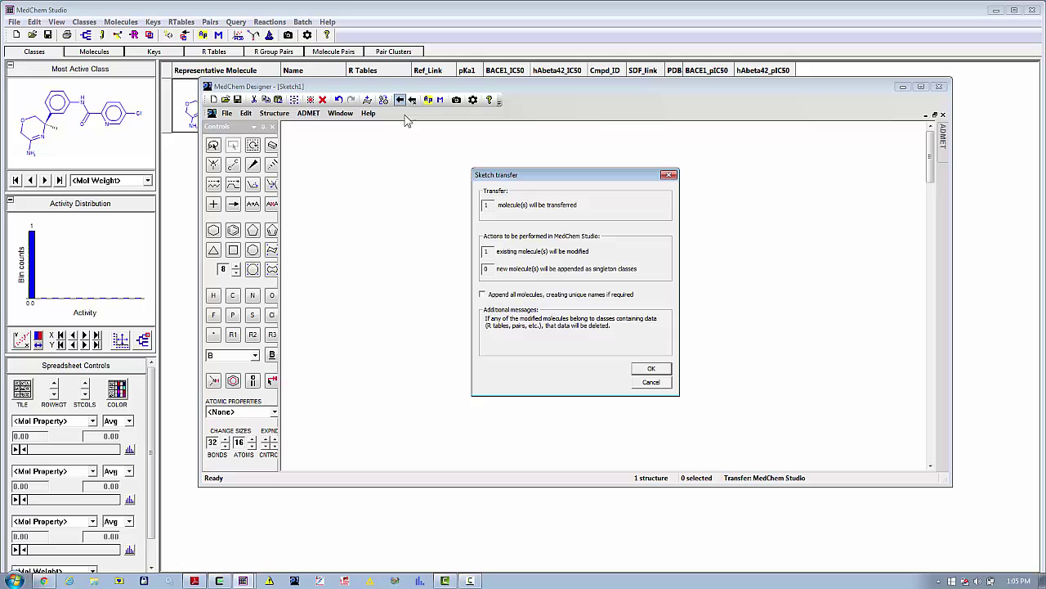
pyautogui.click(651, 370)
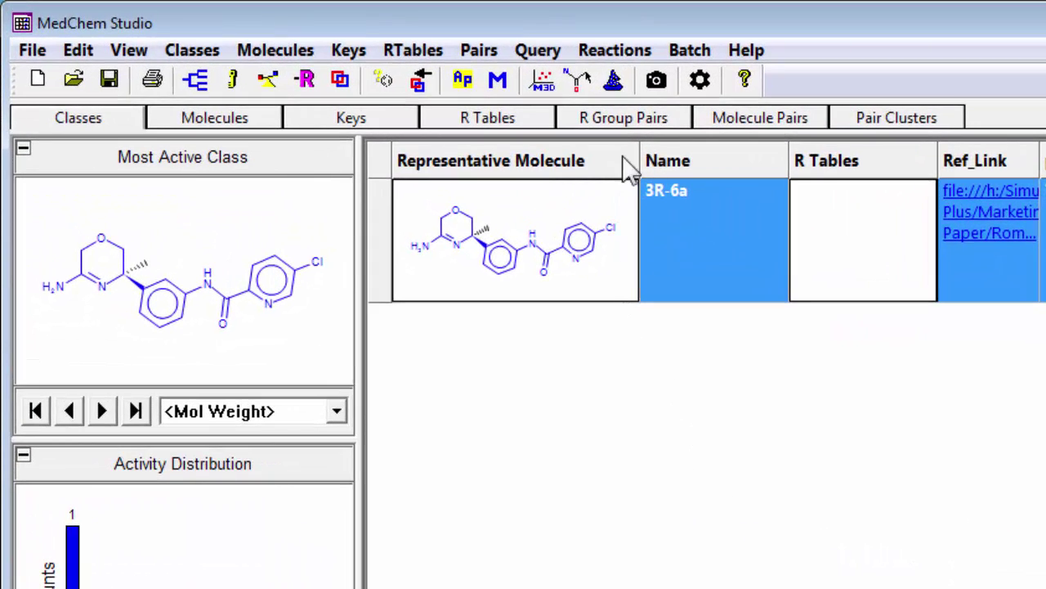
# Step: Redraw all class members so their scaffold orientation matches the 3R-6a representative
pyautogui.rightClick(619, 288)
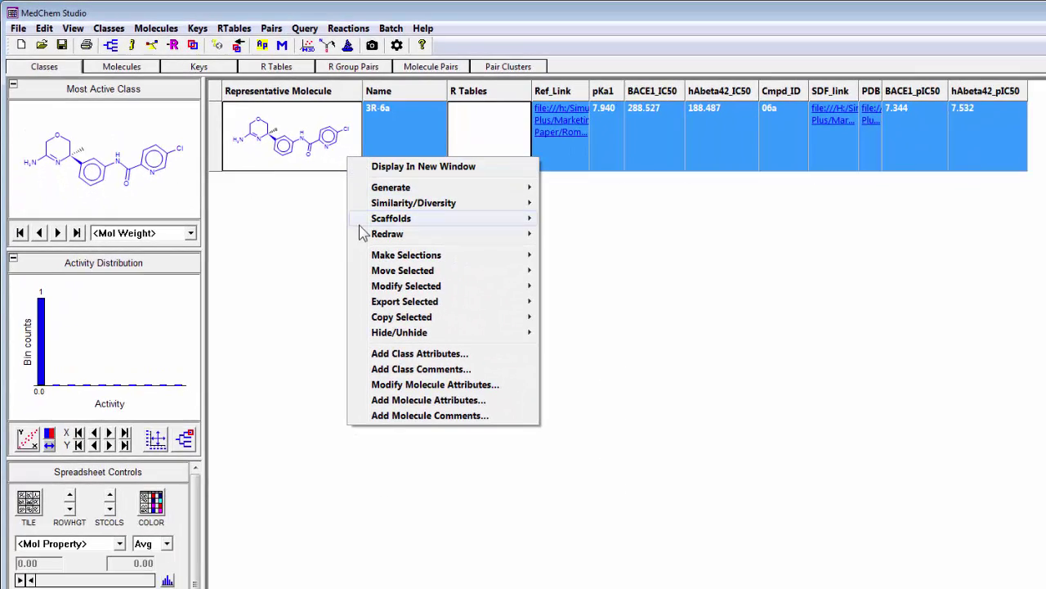
pyautogui.moveTo(368, 234)
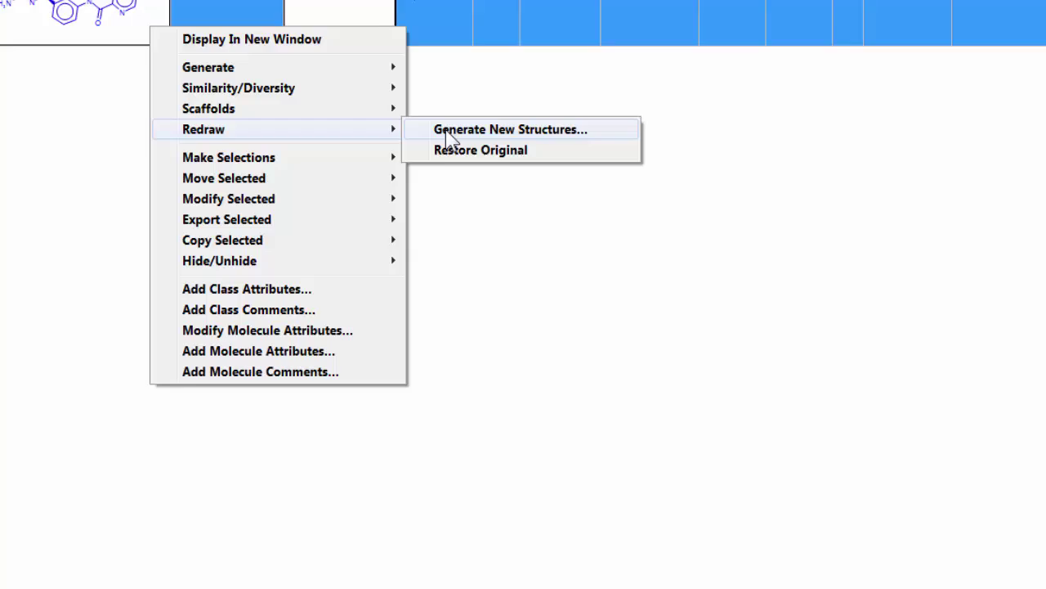
pyautogui.click(587, 236)
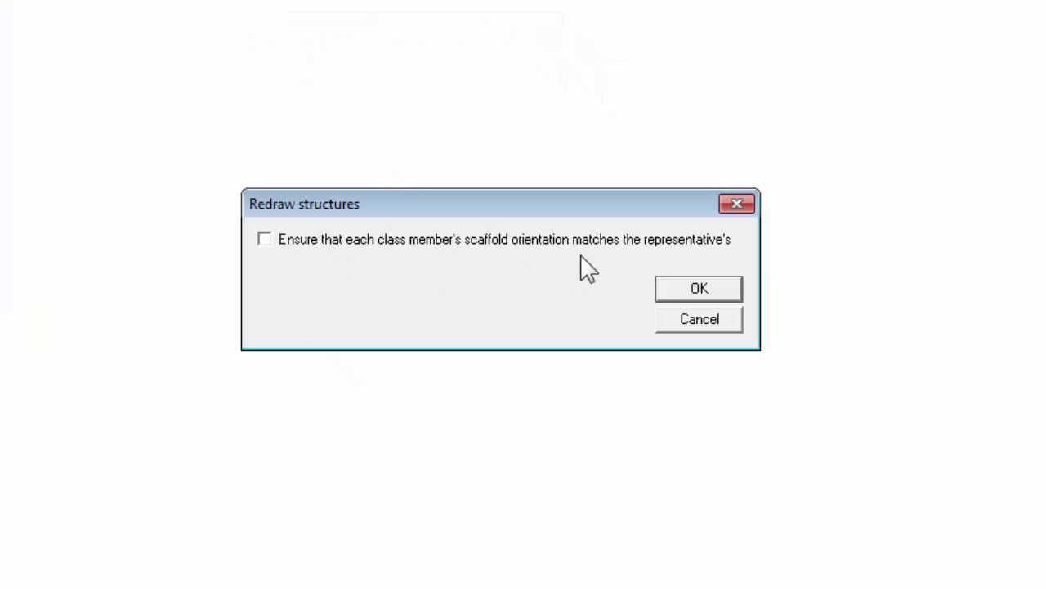
pyautogui.click(264, 241)
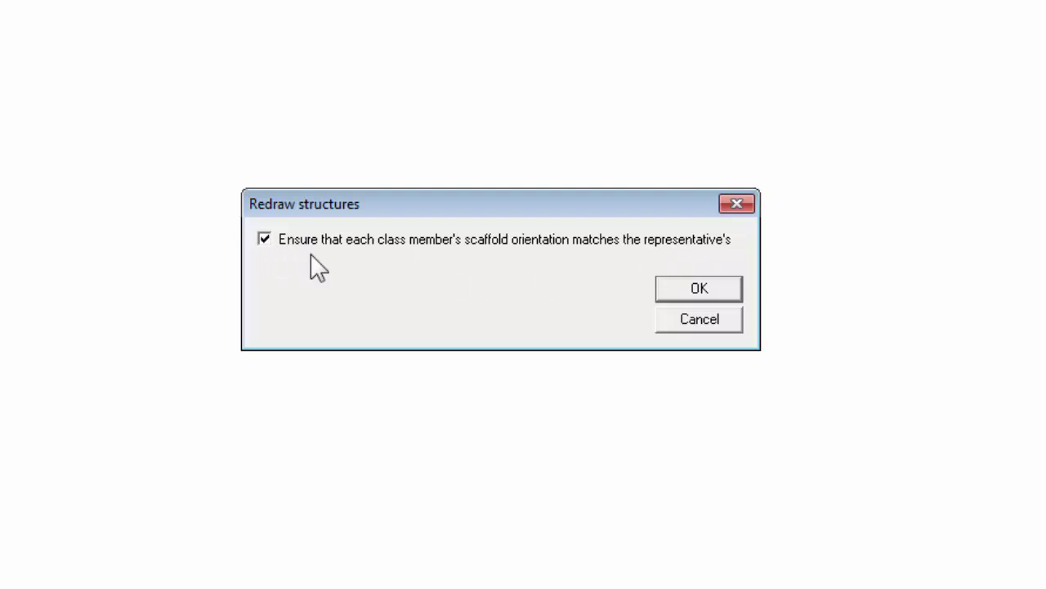
pyautogui.click(697, 296)
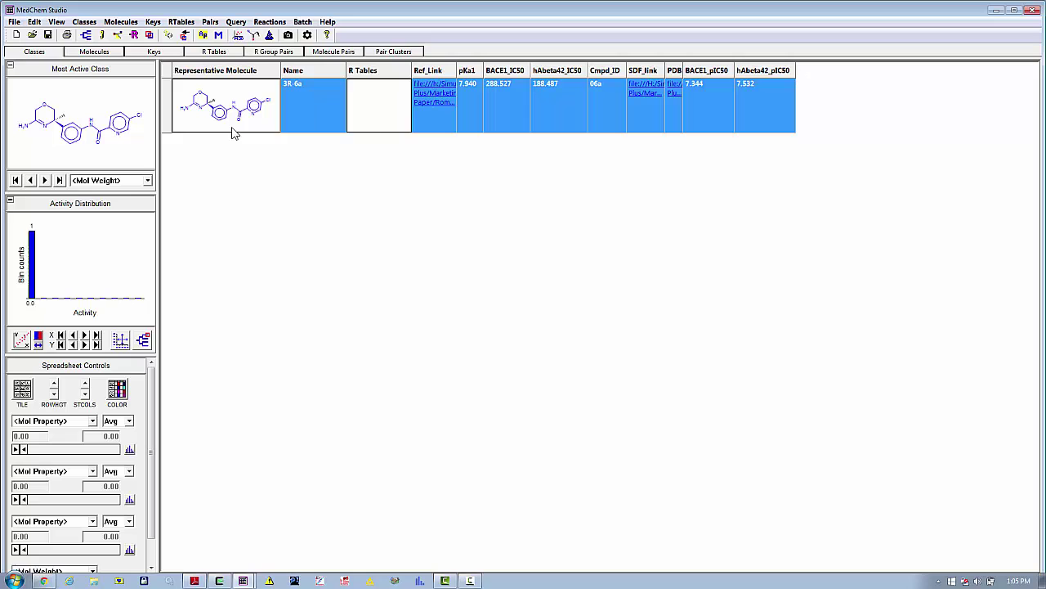
# Step: Eliminate the merged class into singleton rows and tile the molecule structures
pyautogui.rightClick(233, 133)
pyautogui.moveTo(260, 152)
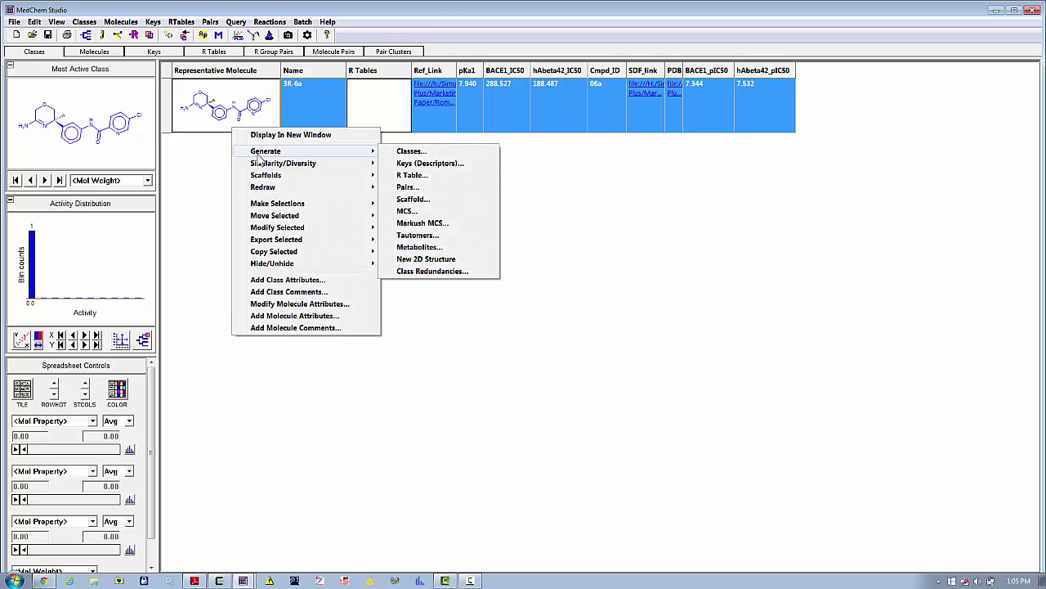
pyautogui.moveTo(278, 229)
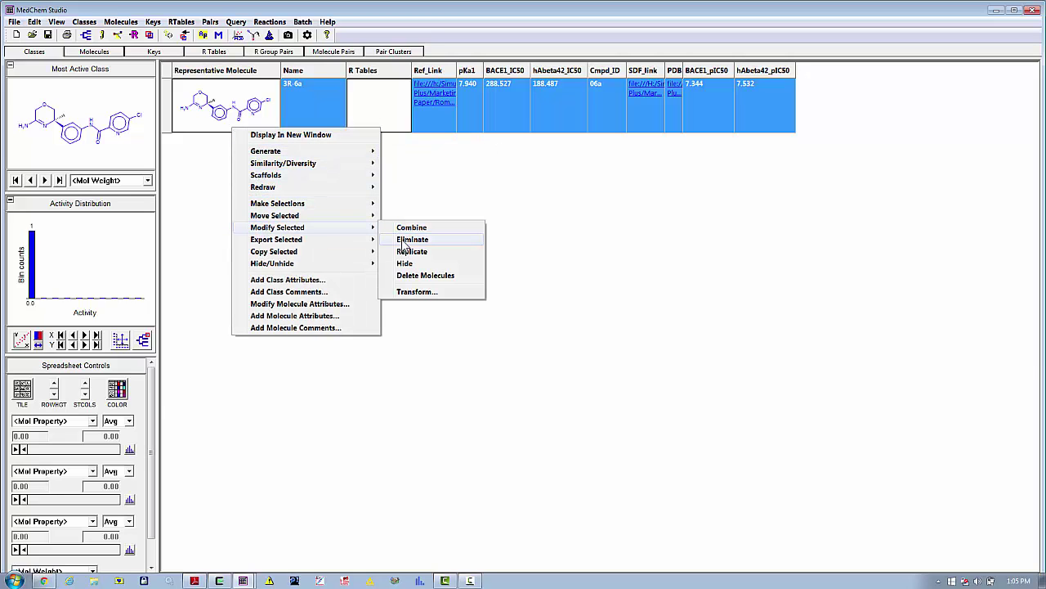
pyautogui.click(407, 240)
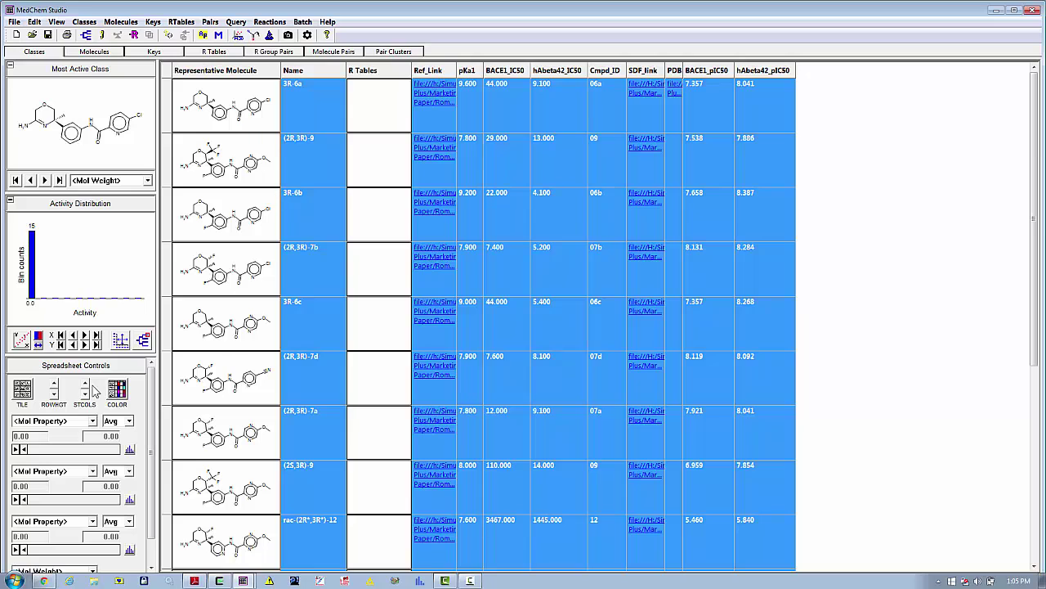
pyautogui.click(24, 391)
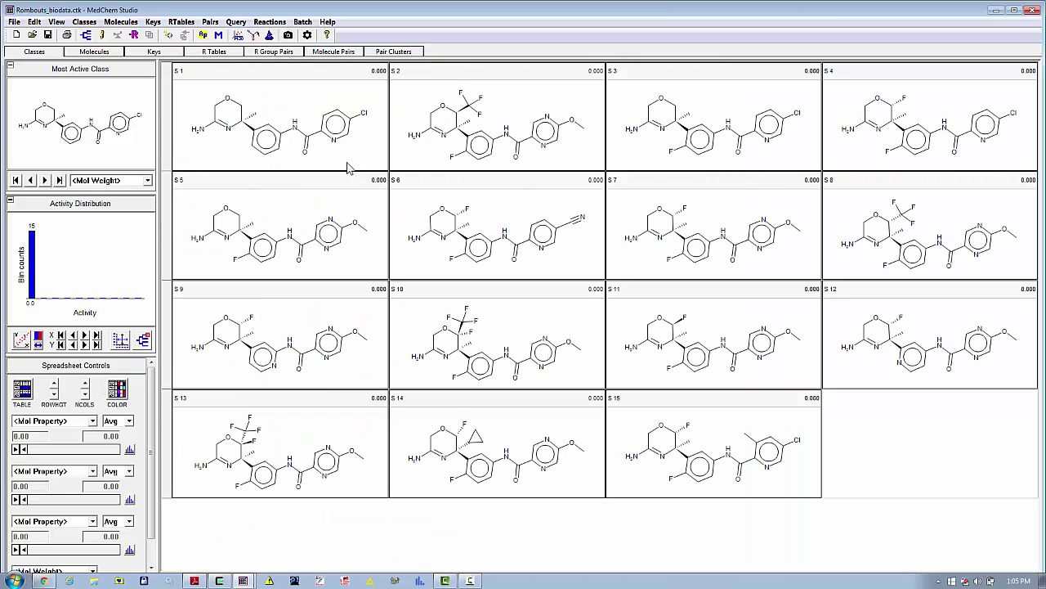